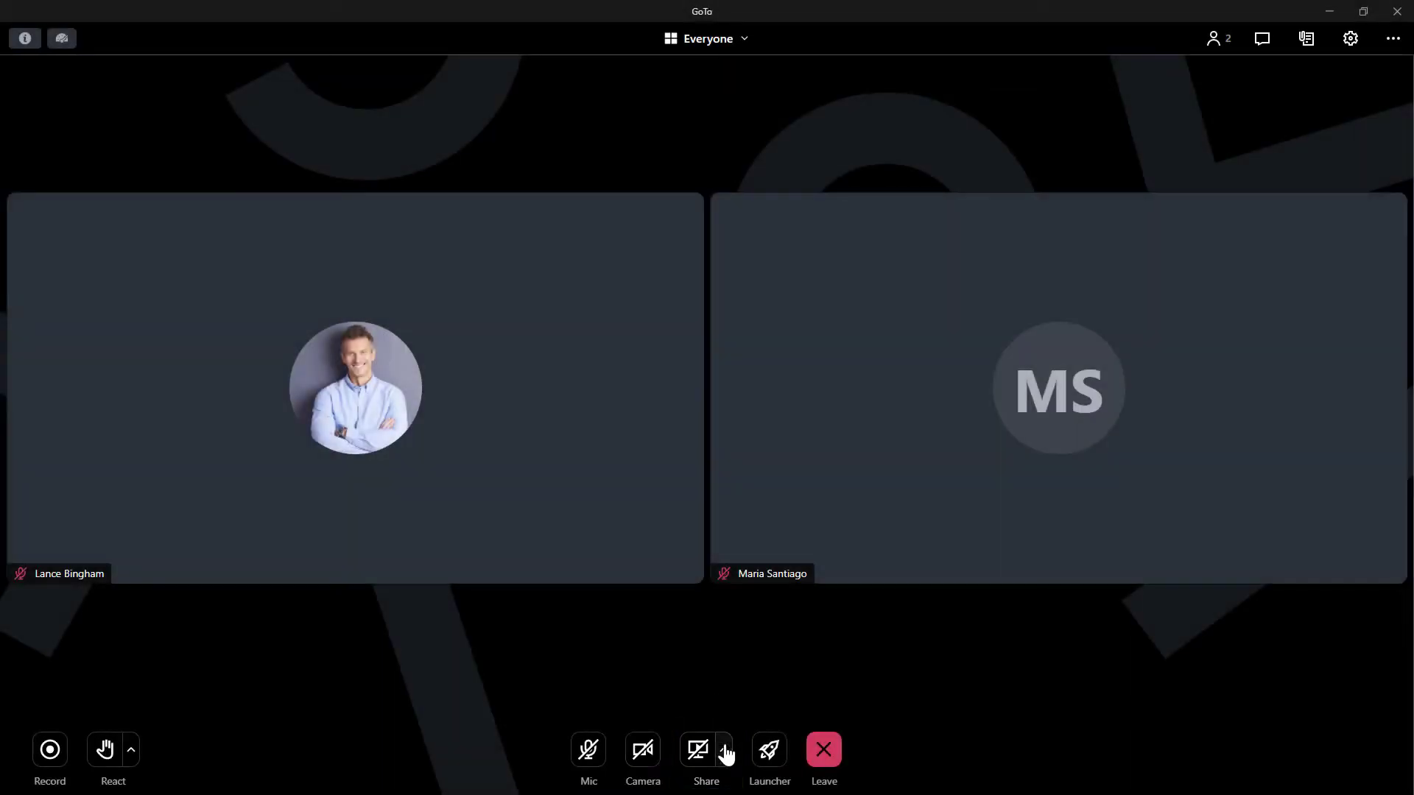
# - Share Screen 2 showing the Word agenda, then switch the meeting to flexible layout
pyautogui.click(724, 750)
pyautogui.click(747, 708)
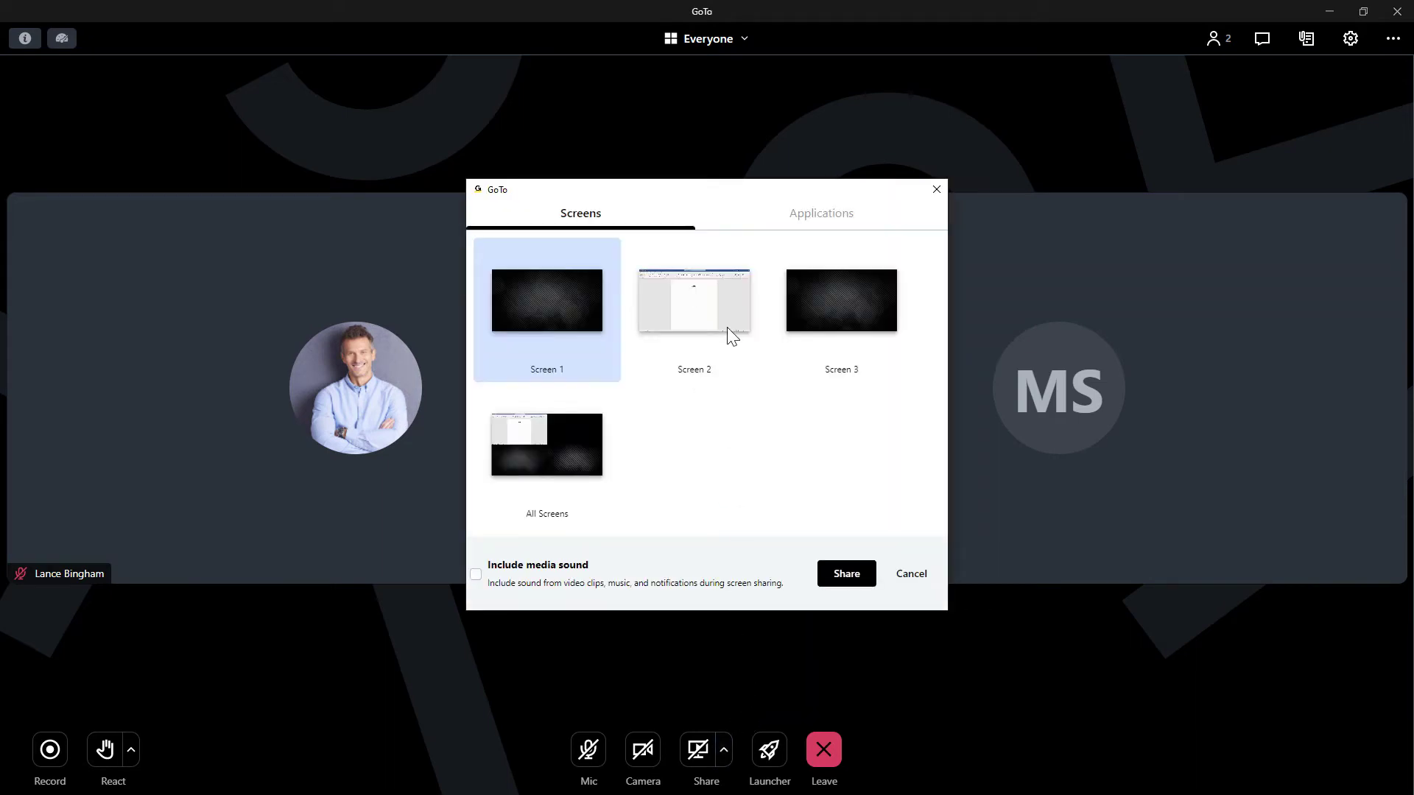
pyautogui.click(726, 326)
pyautogui.click(837, 574)
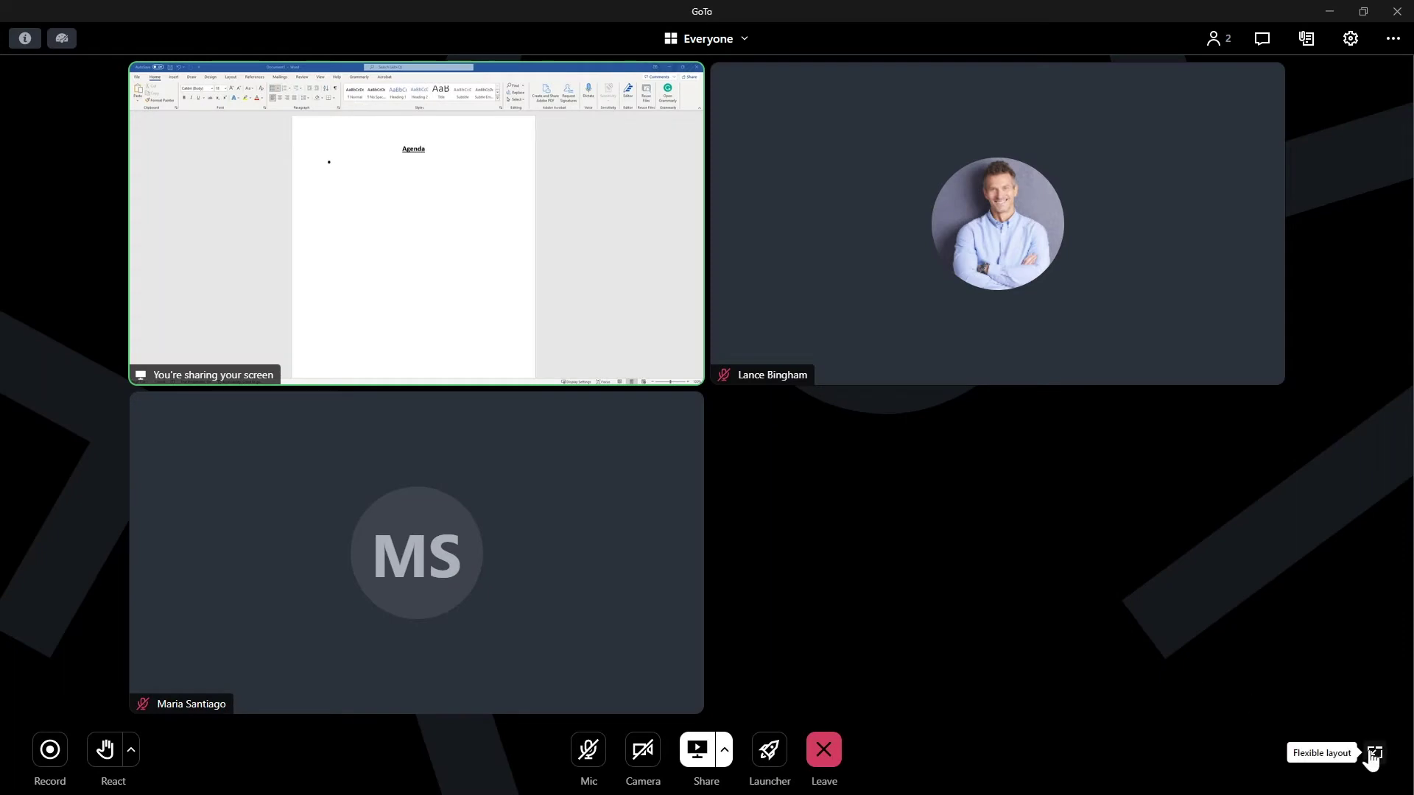
pyautogui.click(1374, 753)
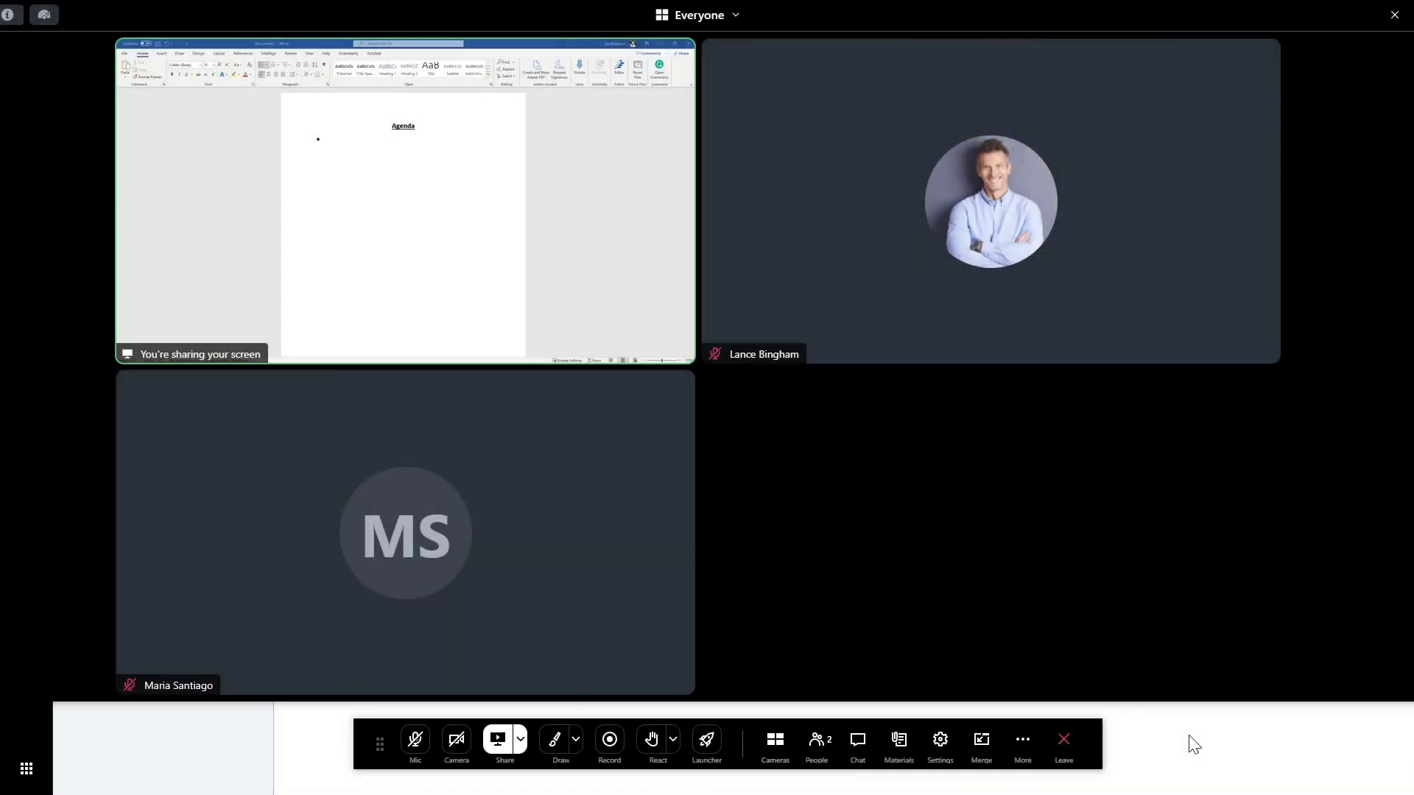
# - Hide the participant camera grid with Cameras, then show it again
pyautogui.click(766, 756)
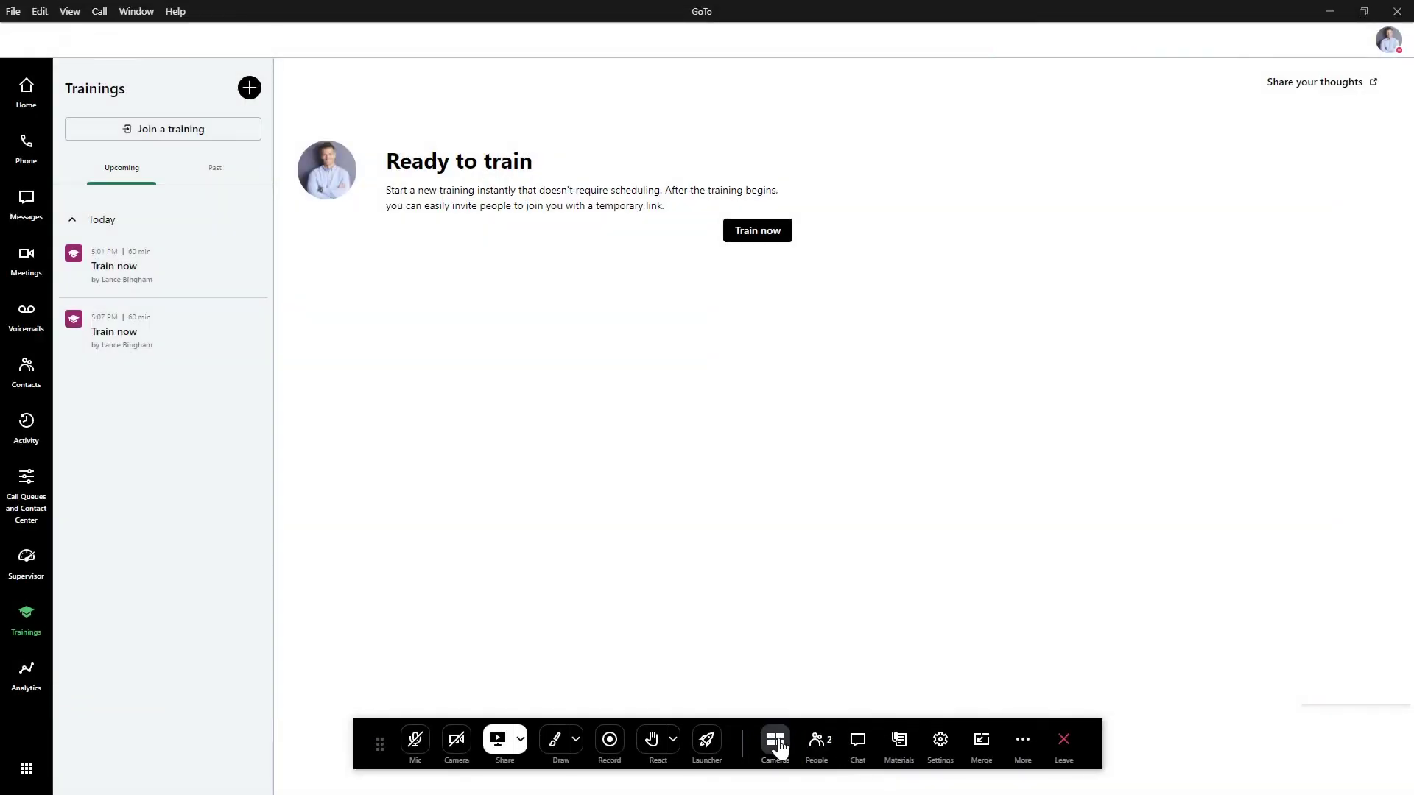
pyautogui.click(766, 756)
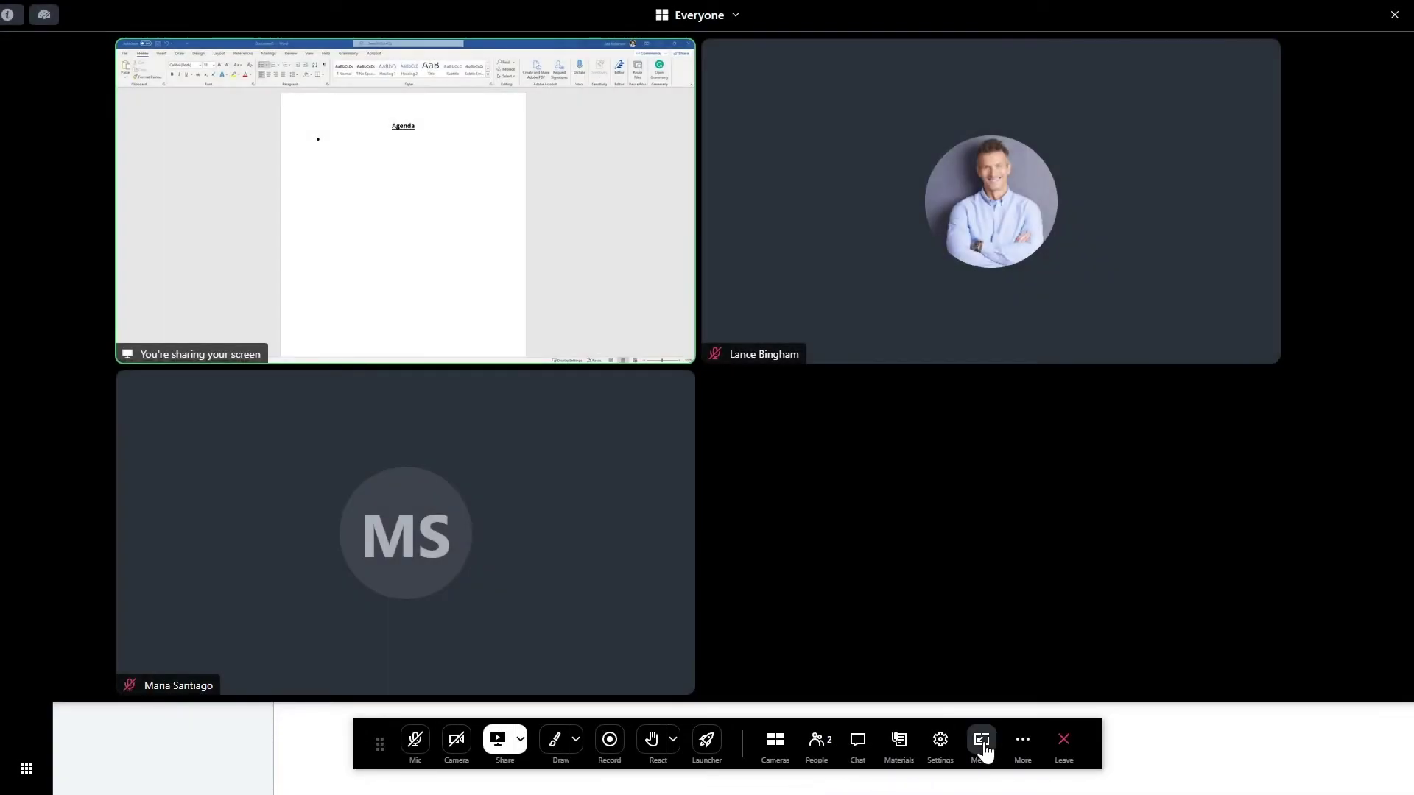
# - Merge the meeting into one window, keep the Everyone view, and show the participant list
pyautogui.click(983, 746)
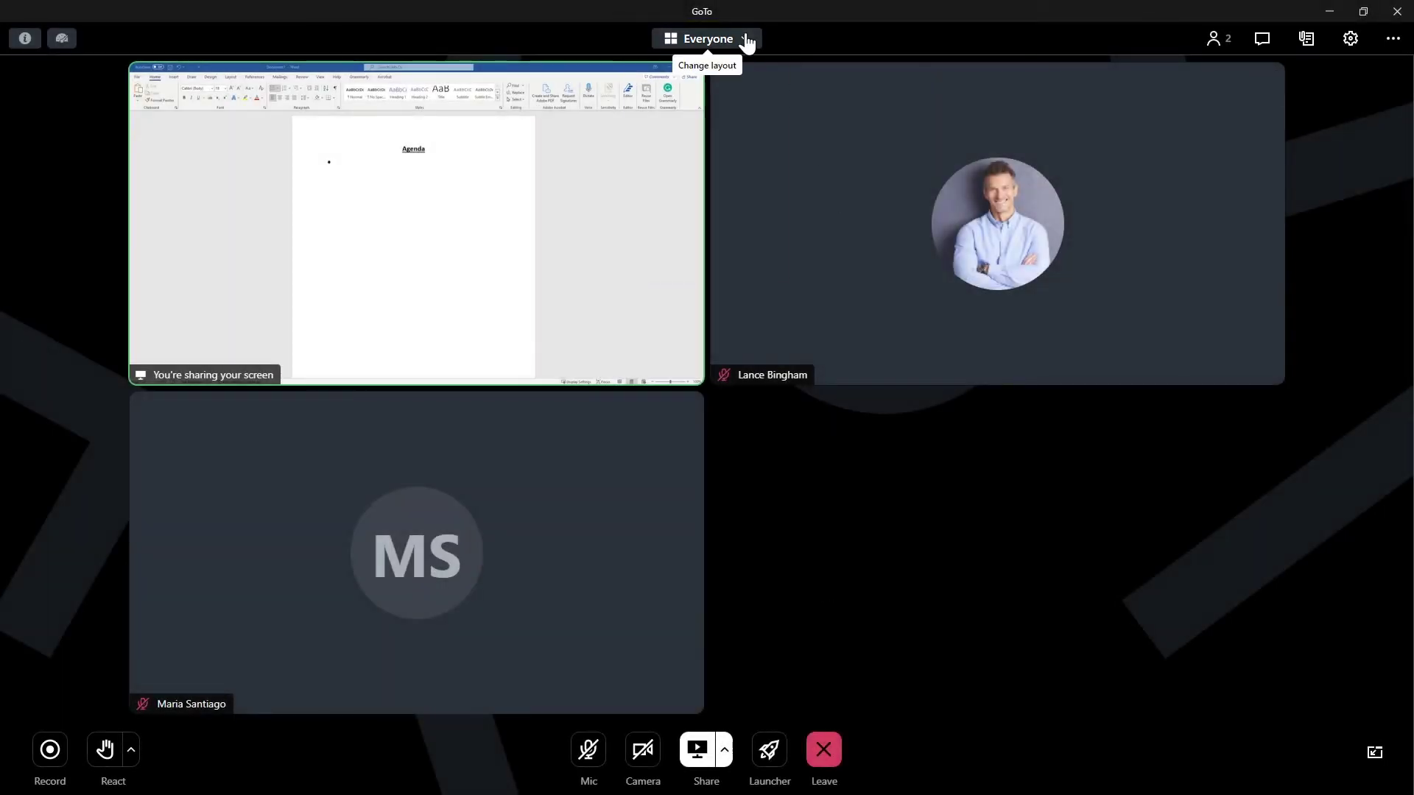
pyautogui.click(745, 42)
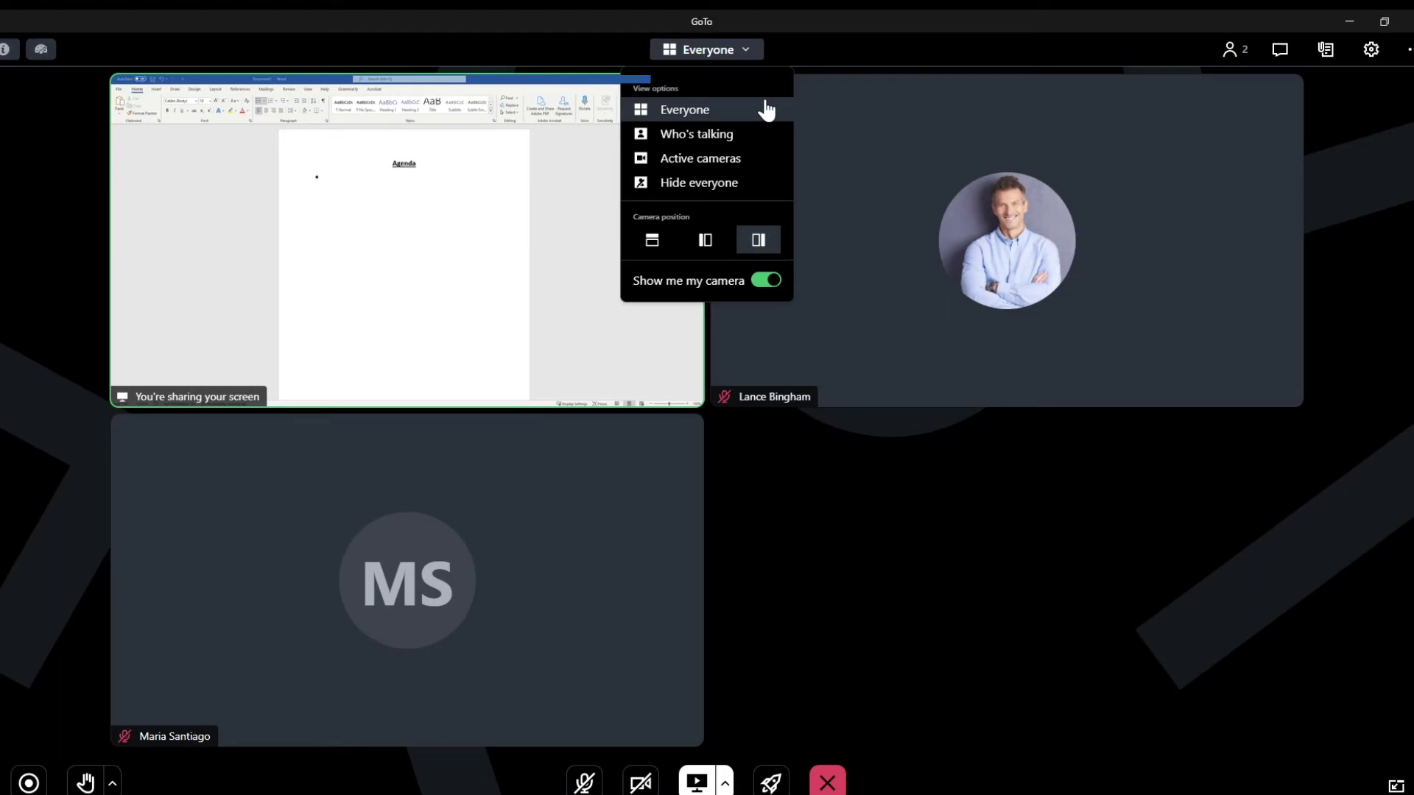
pyautogui.click(839, 321)
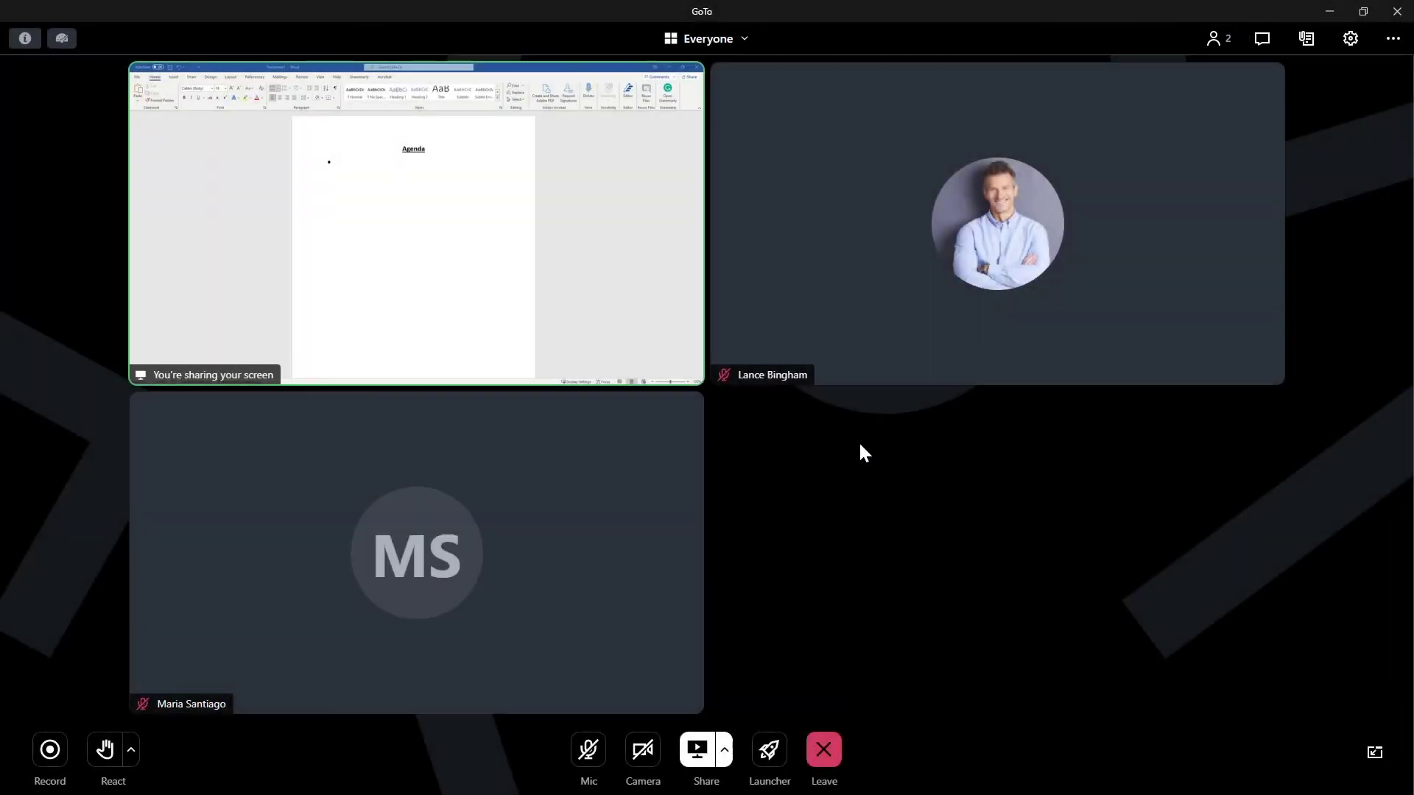
pyautogui.click(1234, 43)
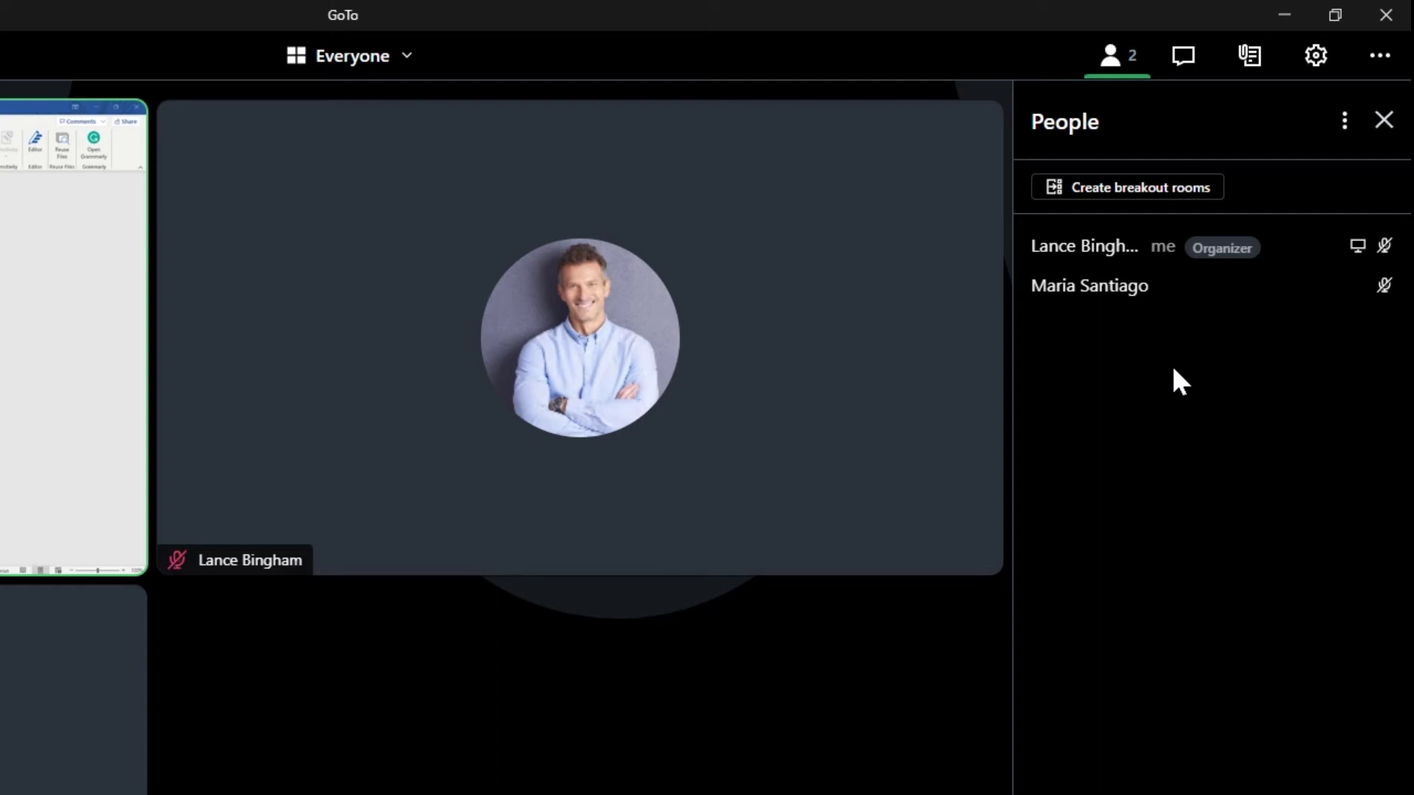
# - Give the other participant remote control via their ⋮ menu in the People panel
pyautogui.moveTo(1311, 309)
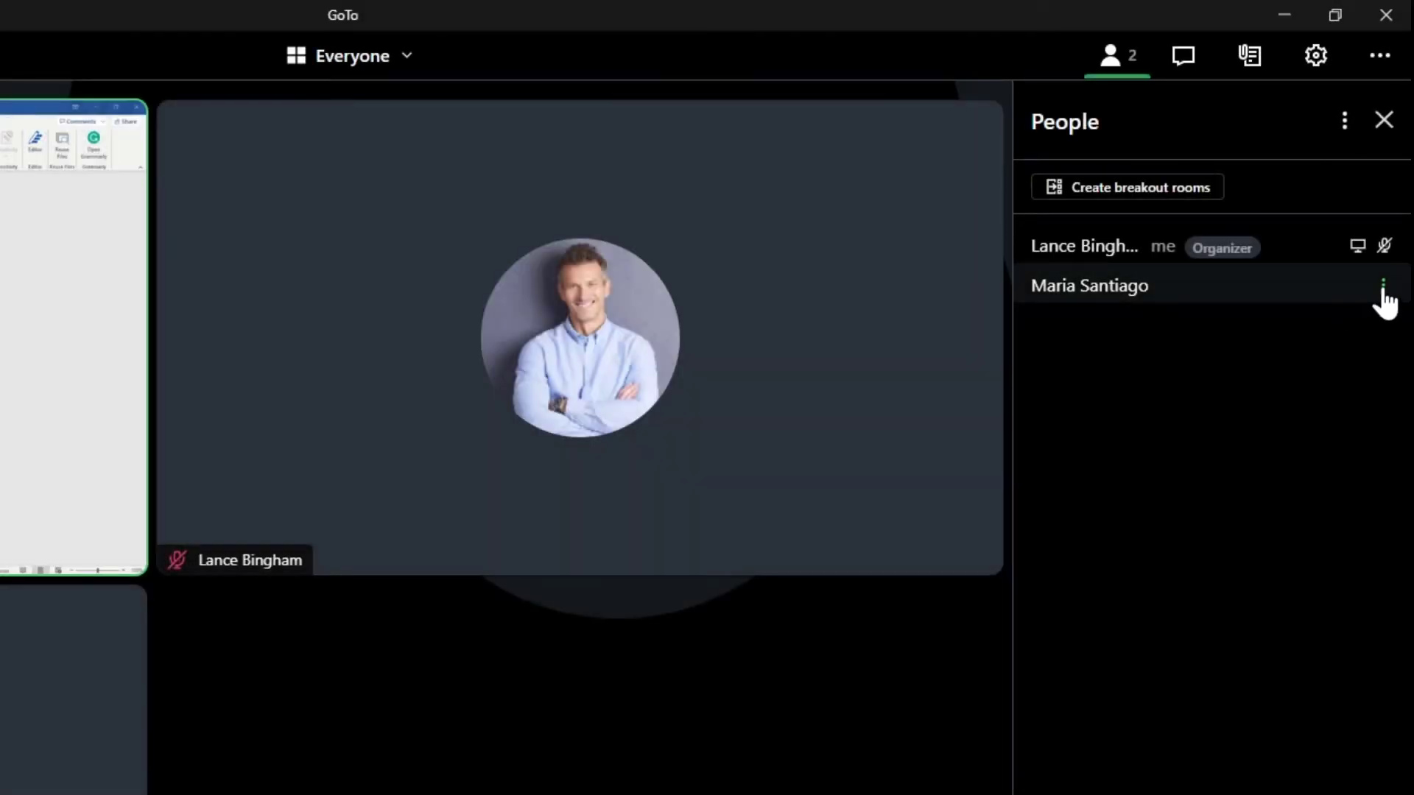
pyautogui.click(1383, 291)
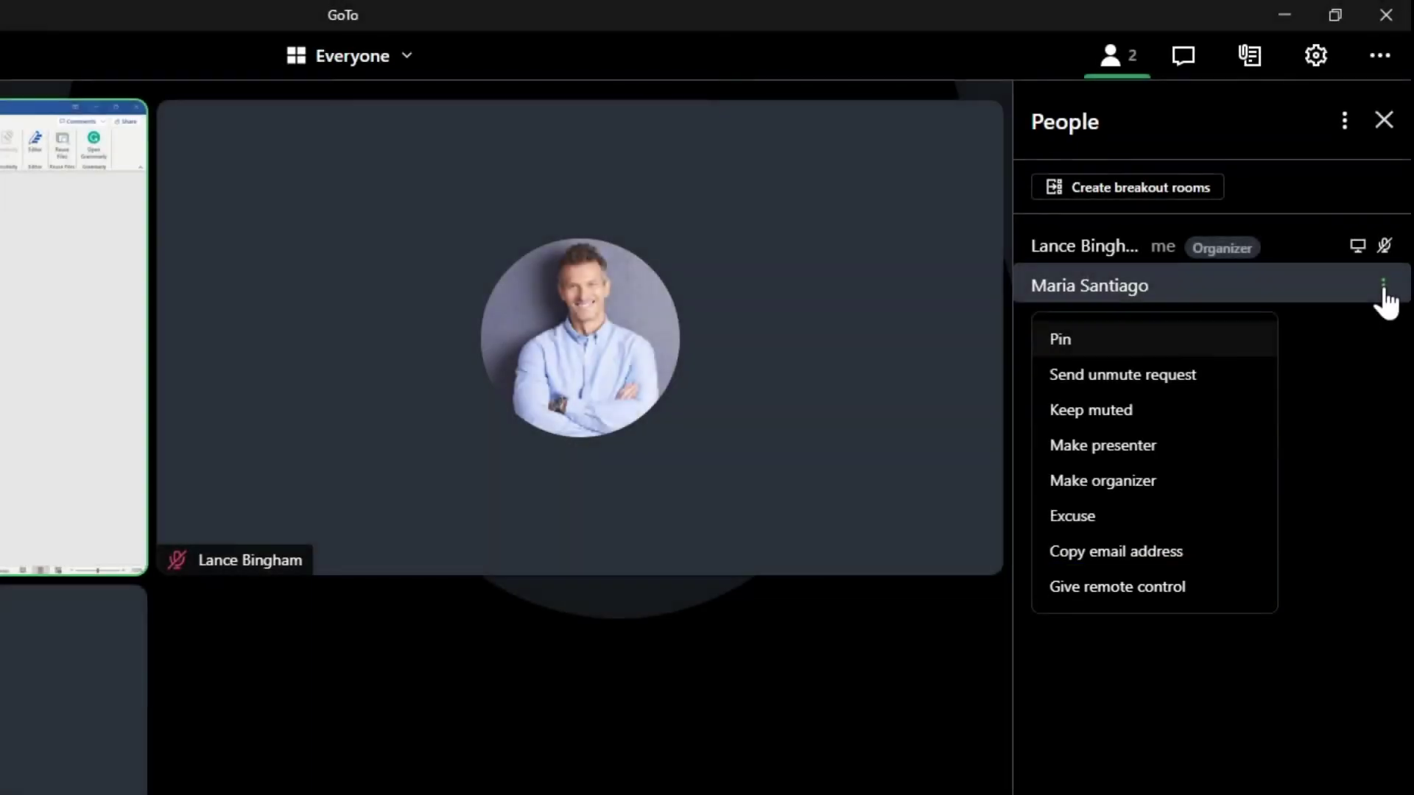
pyautogui.click(1176, 589)
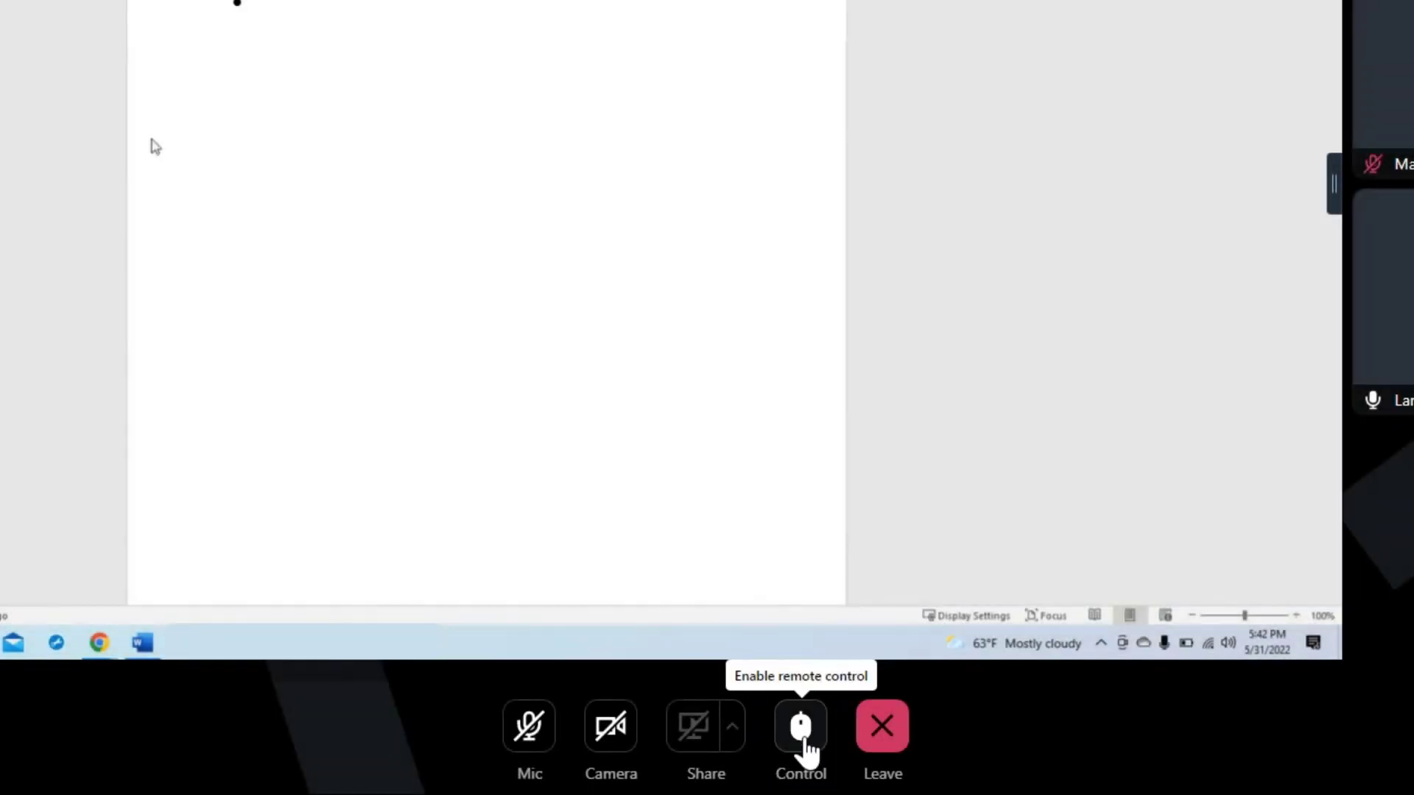
# - As the attendee, turn on Control to operate the presenter's shared Agenda screen
pyautogui.click(805, 740)
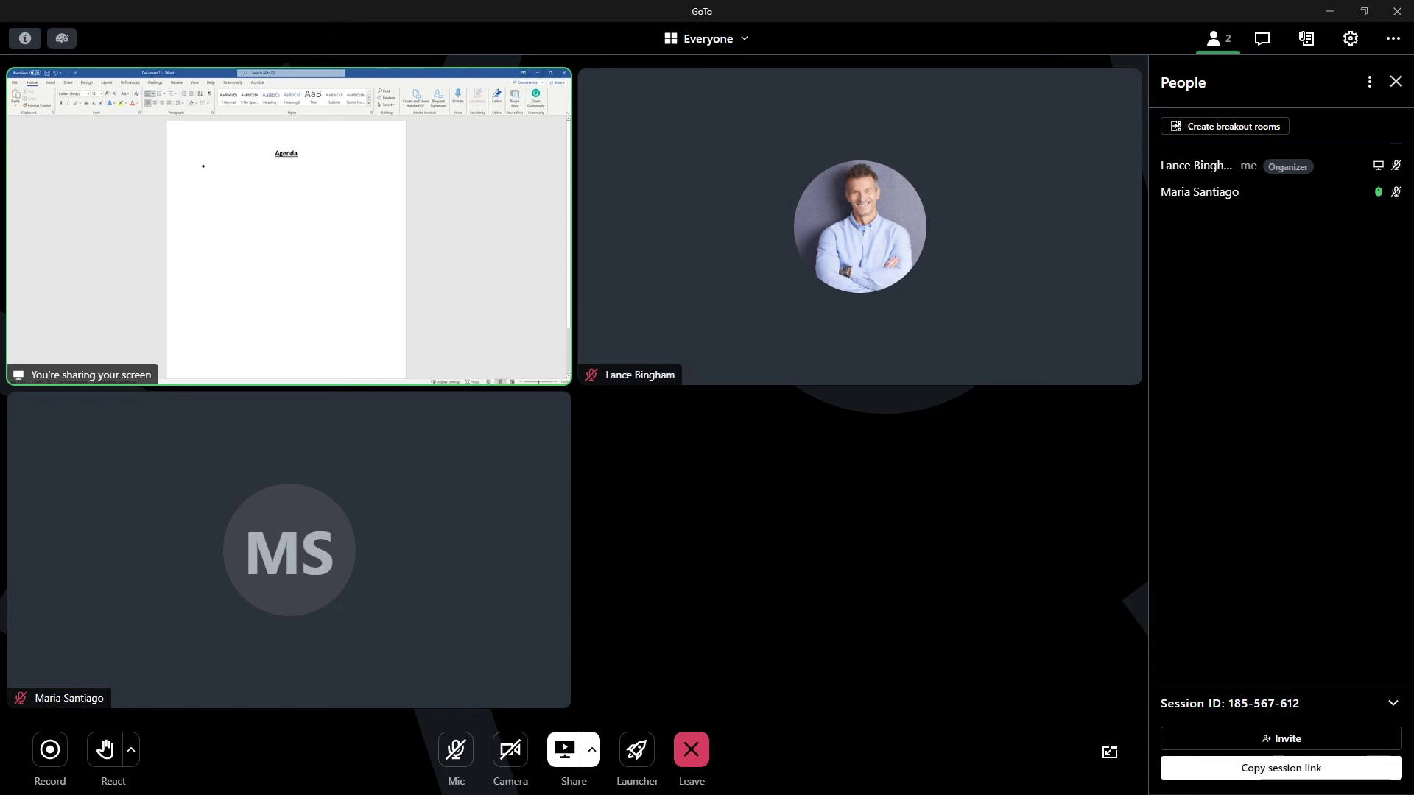
# - Add 'Discuss summer party' and 'Finalize budget' as bullets under Agenda in the shared document
pyautogui.write('Discuss summer party')
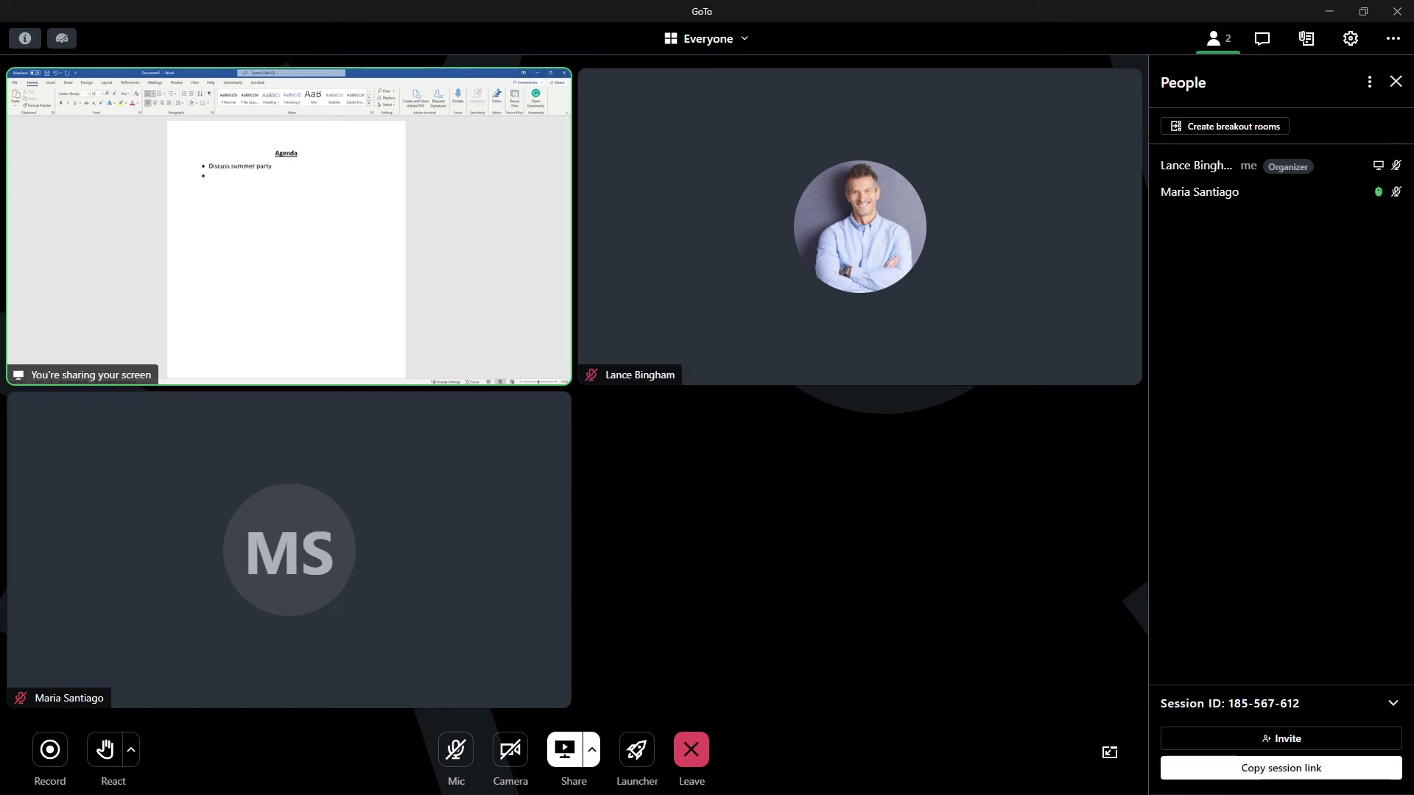
pyautogui.write('Finalize budget')
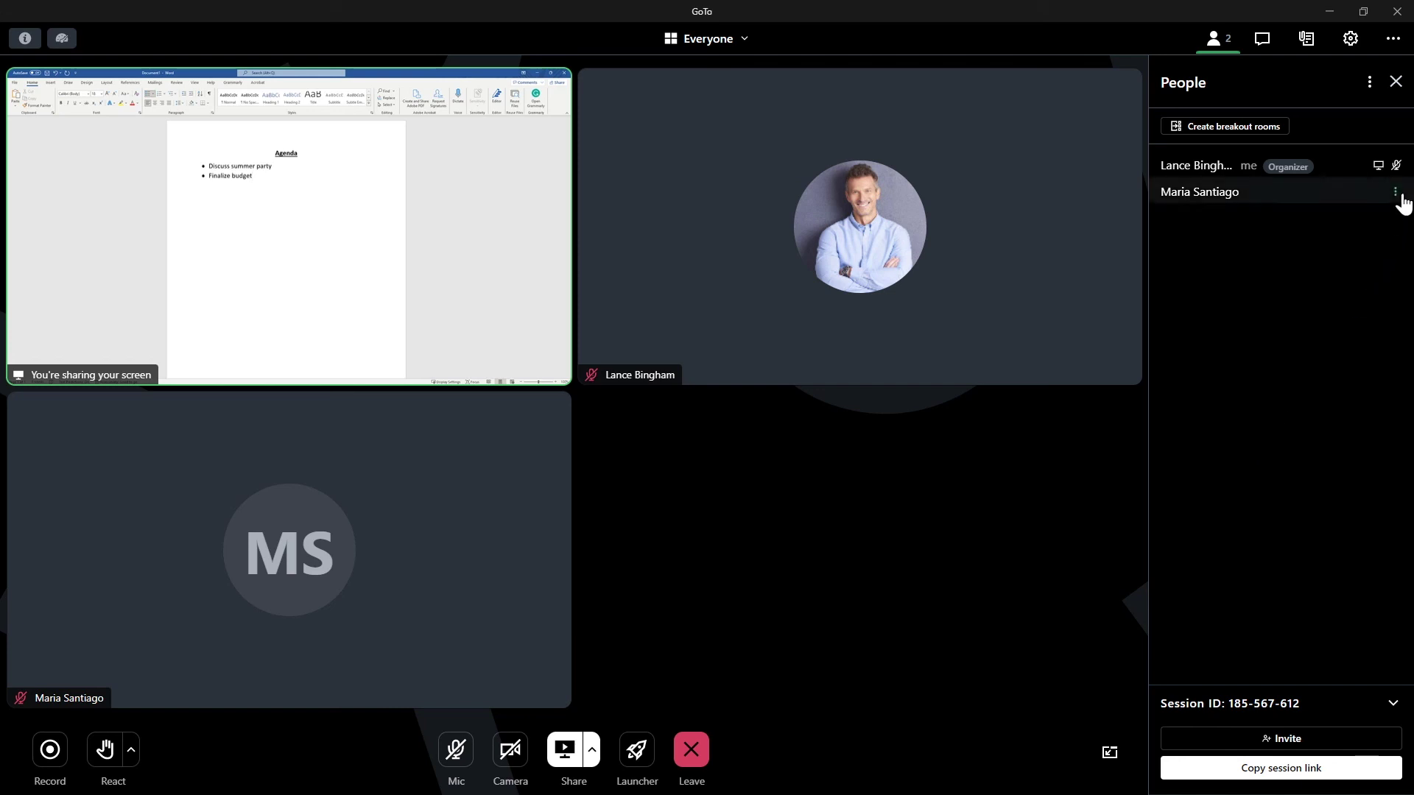
# - Revoke the other participant's remote control from their ⋮ menu in the People panel
pyautogui.click(1400, 194)
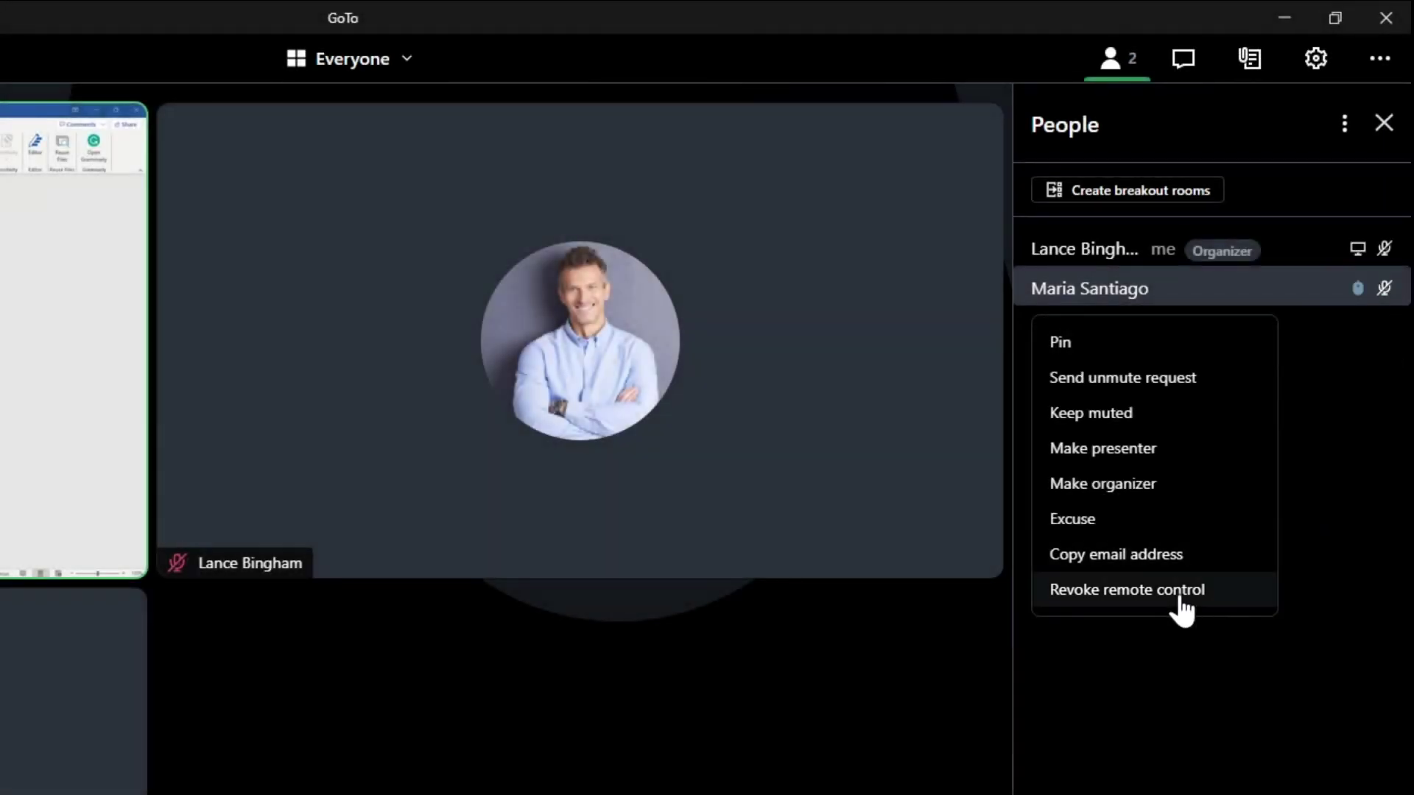
pyautogui.click(1178, 598)
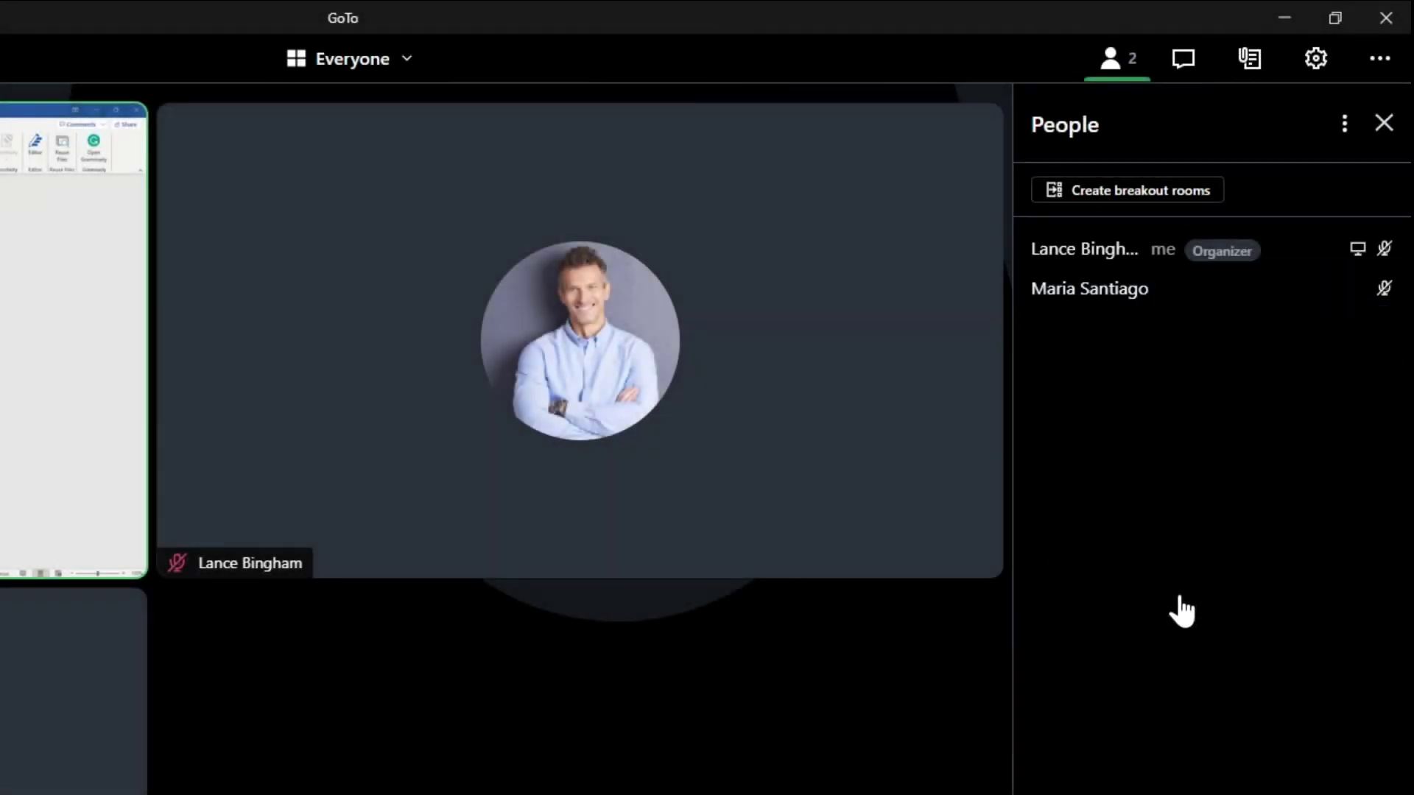